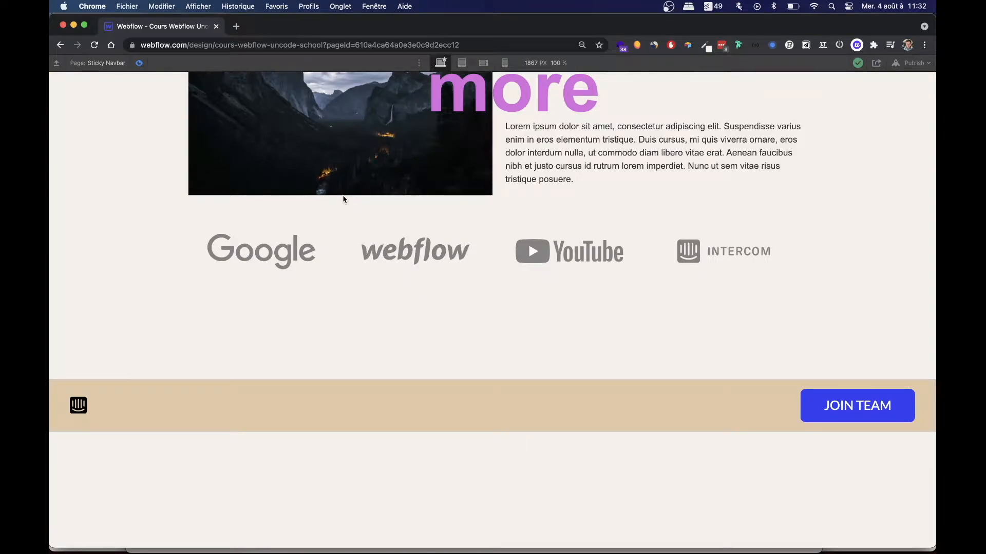
# Examine how the navbar behaves while the previewed page scrolls between its two sections, and return to editing.
pyautogui.scroll(-5, 412, 334)
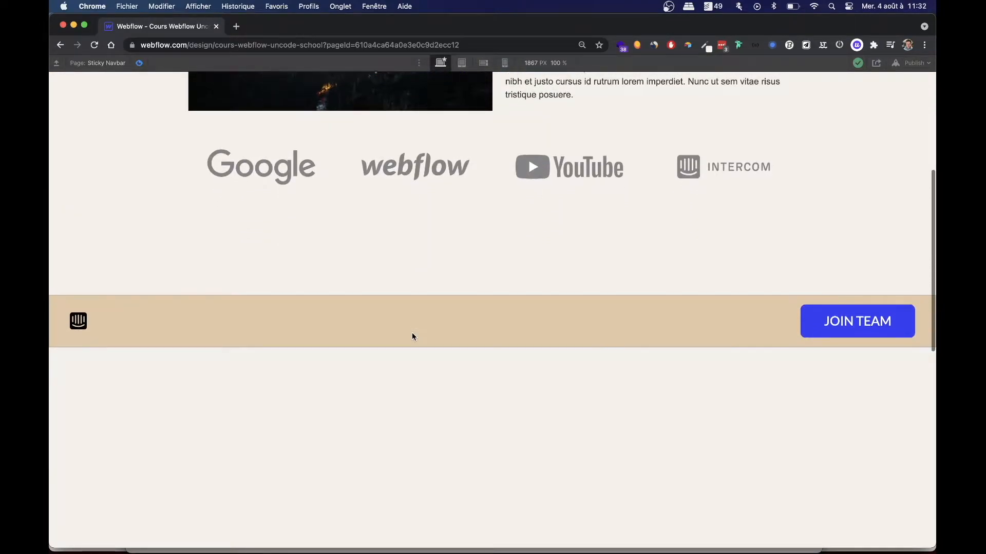
pyautogui.scroll(-5, 413, 334)
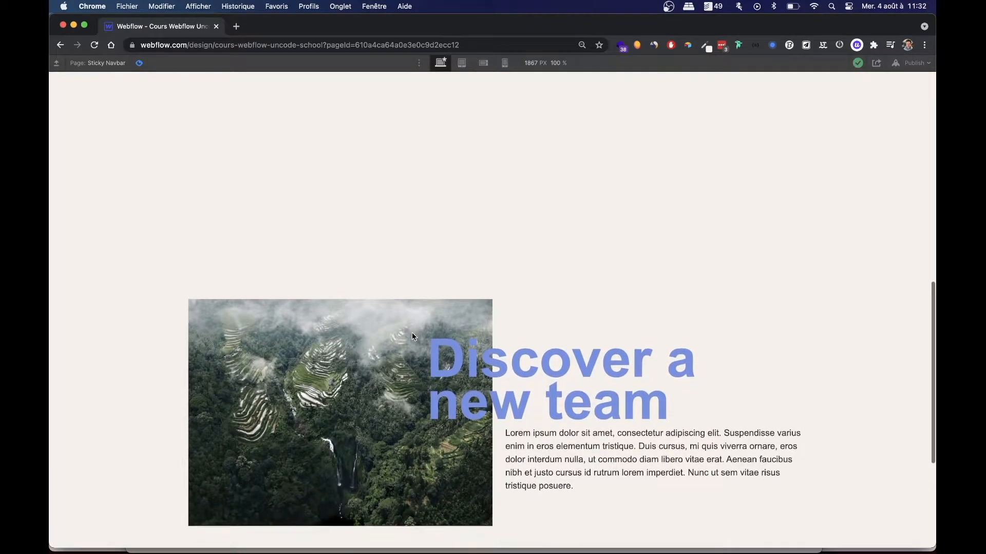
pyautogui.scroll(-2, 412, 336)
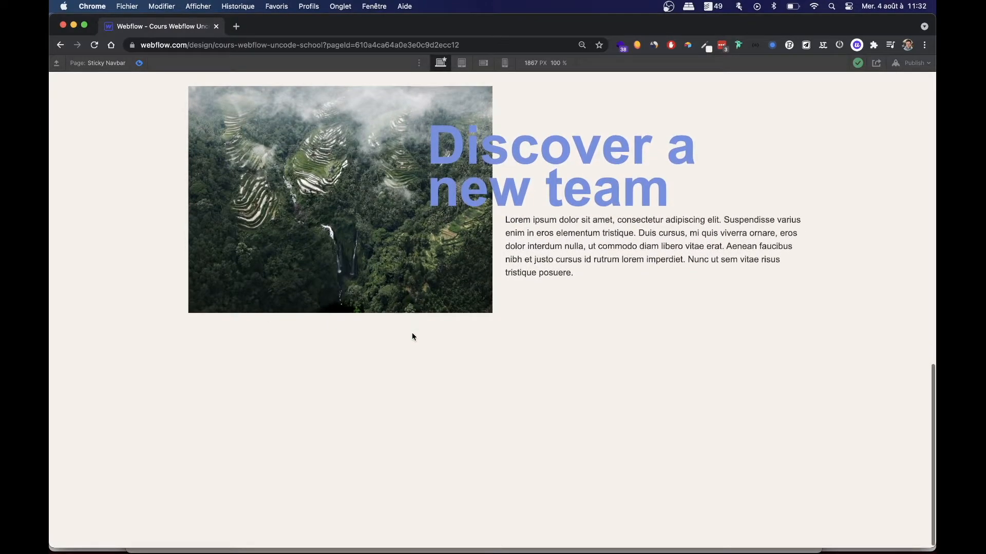
pyautogui.scroll(7, 412, 336)
pyautogui.scroll(7, 412, 337)
pyautogui.scroll(-4, 413, 336)
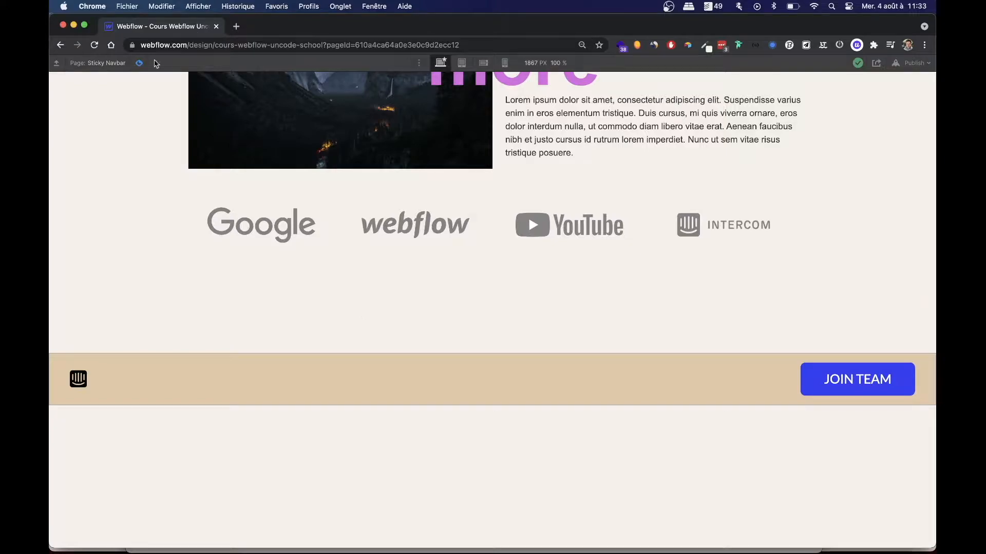
pyautogui.scroll(4, 368, 206)
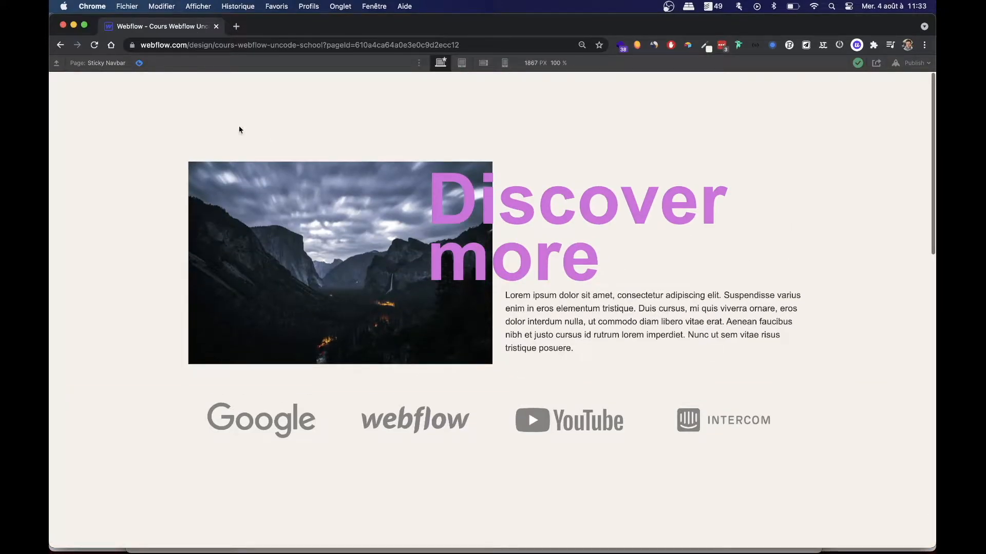
pyautogui.click(142, 64)
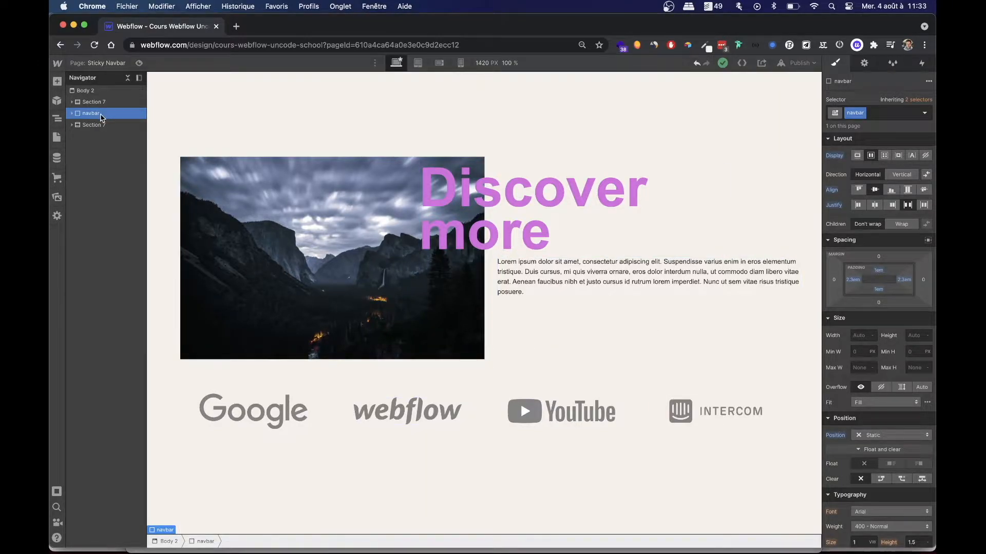
# Make the navbar's position Sticky with a top offset of 0 and a z-index of 999.
pyautogui.click(877, 439)
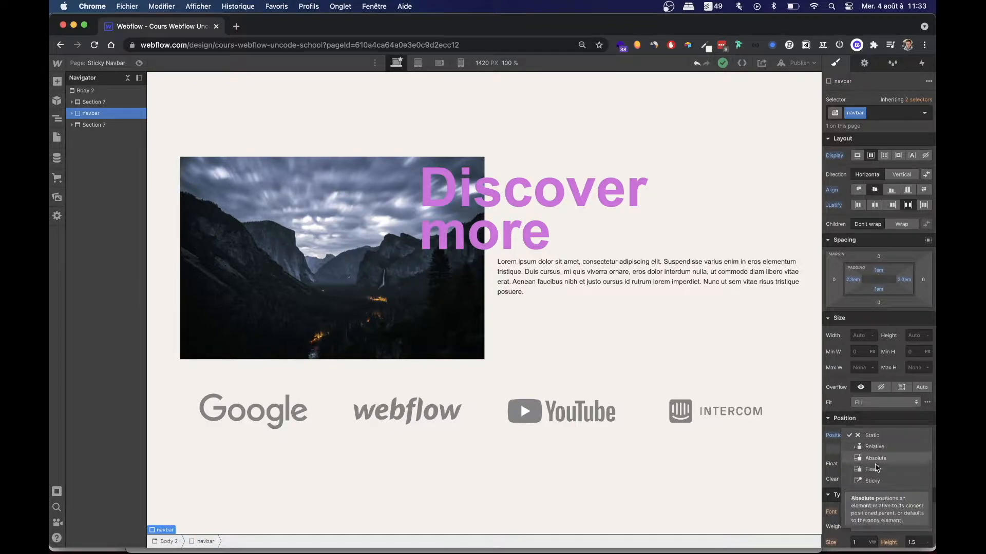
pyautogui.click(873, 482)
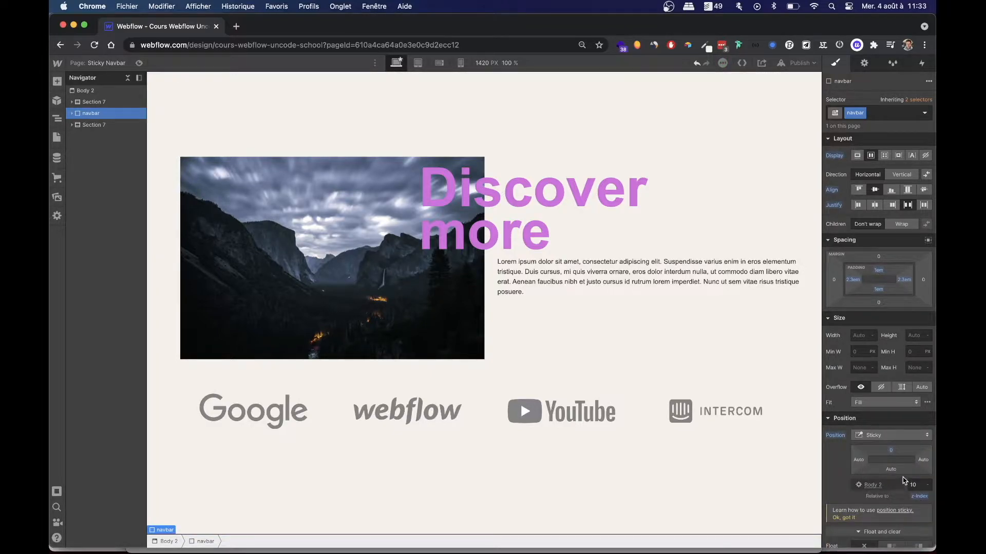
pyautogui.moveTo(911, 482); pyautogui.dragTo(895, 452)
pyautogui.click(892, 452)
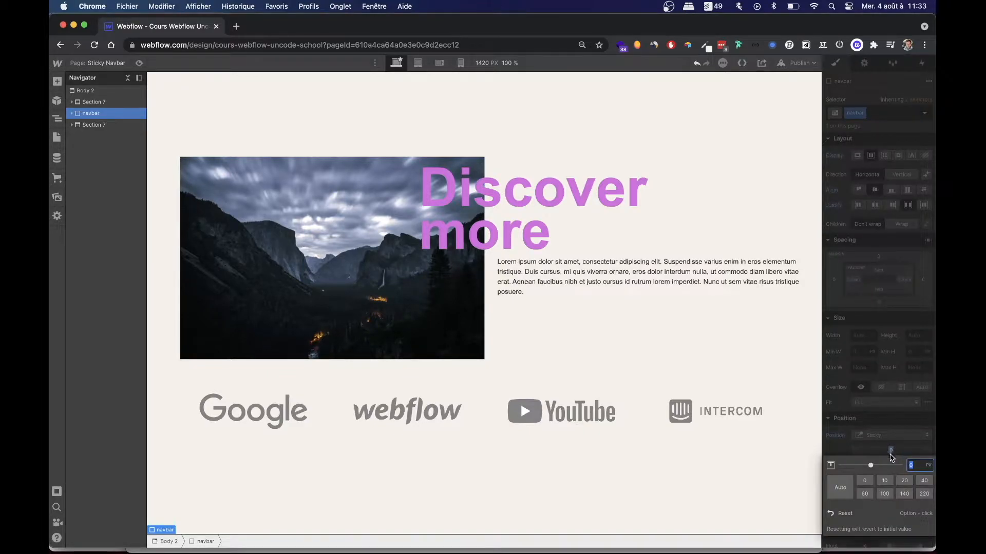
pyautogui.click(840, 487)
pyautogui.click(864, 481)
pyautogui.click(827, 367)
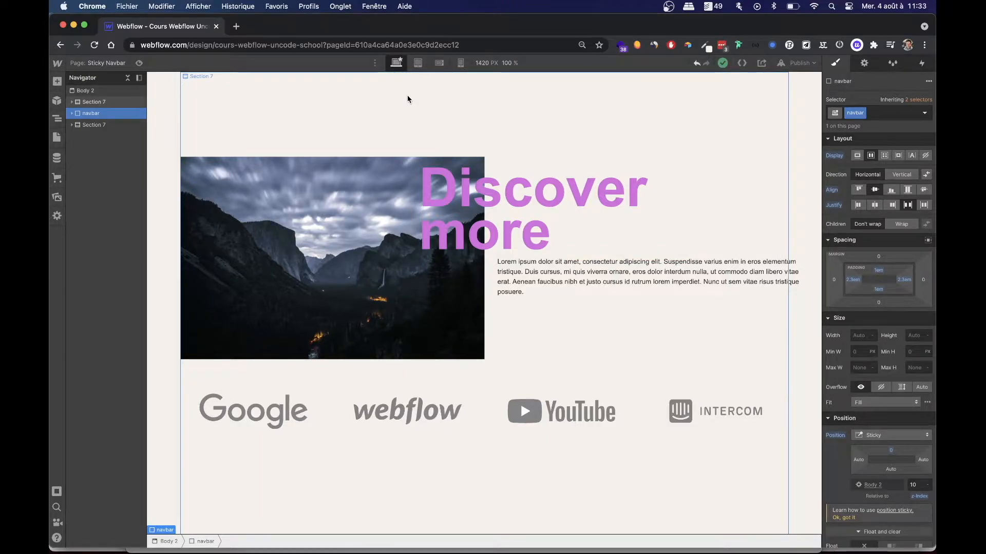
pyautogui.click(914, 485)
pyautogui.write('999')
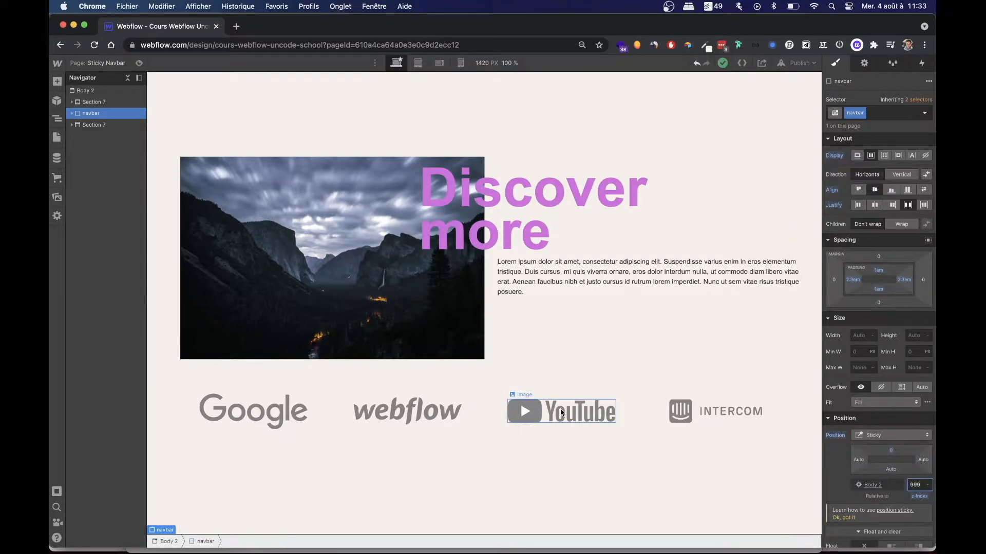
# Check the navbar's sticky behaviour through both sections, on the canvas and in preview mode, and return to editing.
pyautogui.scroll(-5, 559, 409)
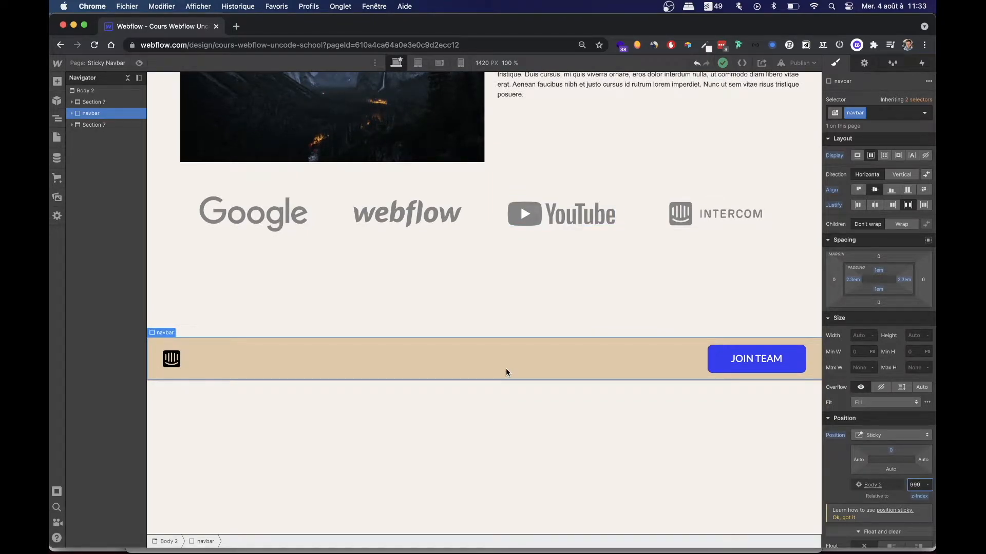
pyautogui.scroll(-8, 461, 369)
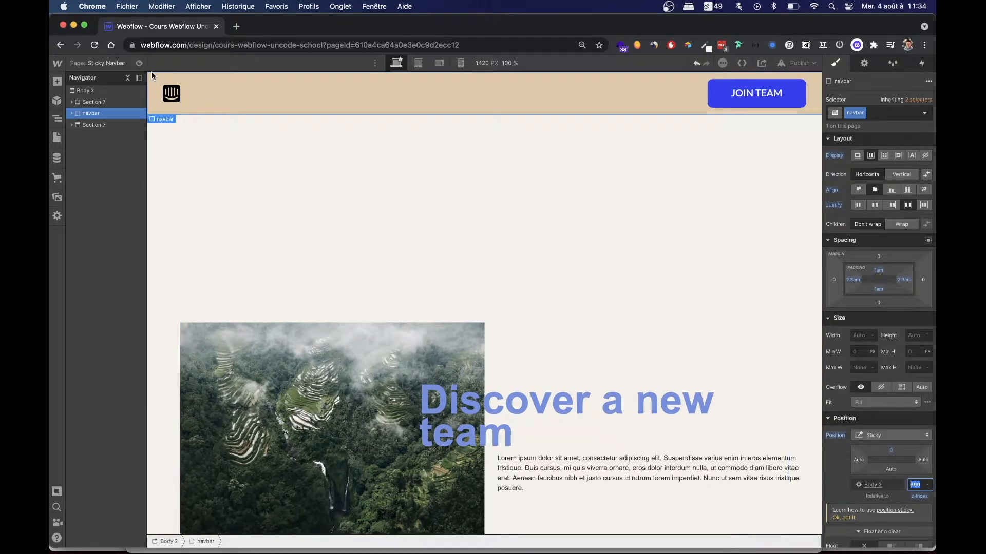
pyautogui.click(139, 62)
pyautogui.scroll(-8, 314, 244)
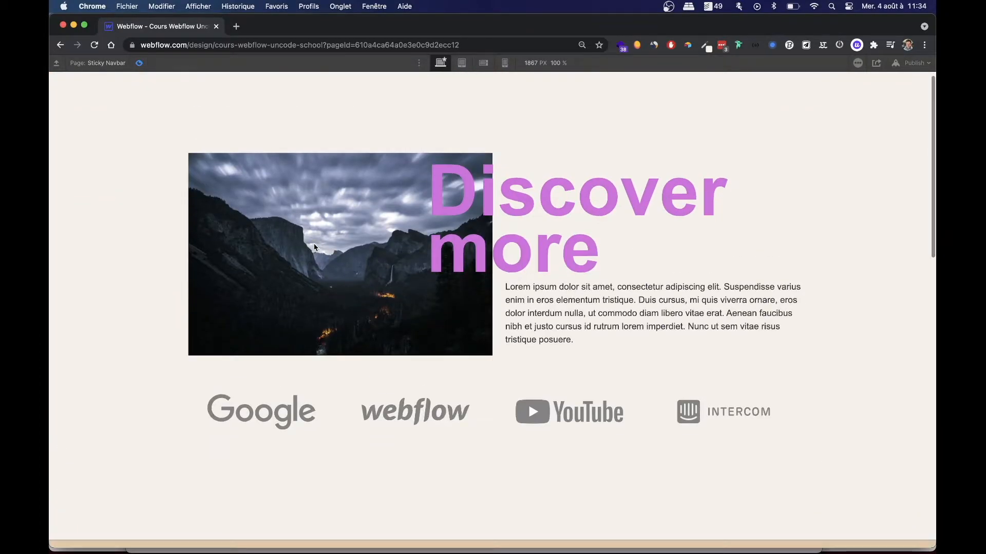
pyautogui.scroll(-8, 315, 247)
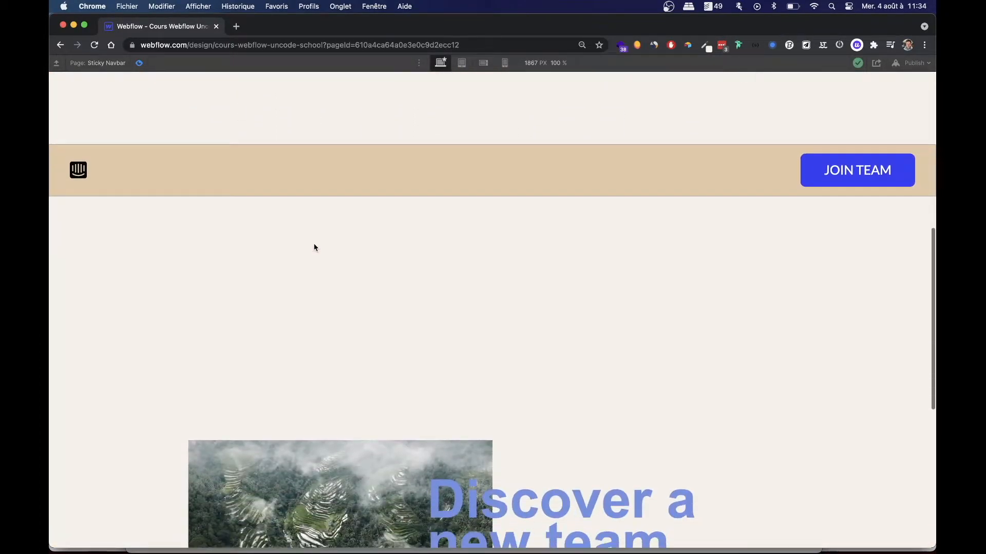
pyautogui.scroll(-8, 314, 247)
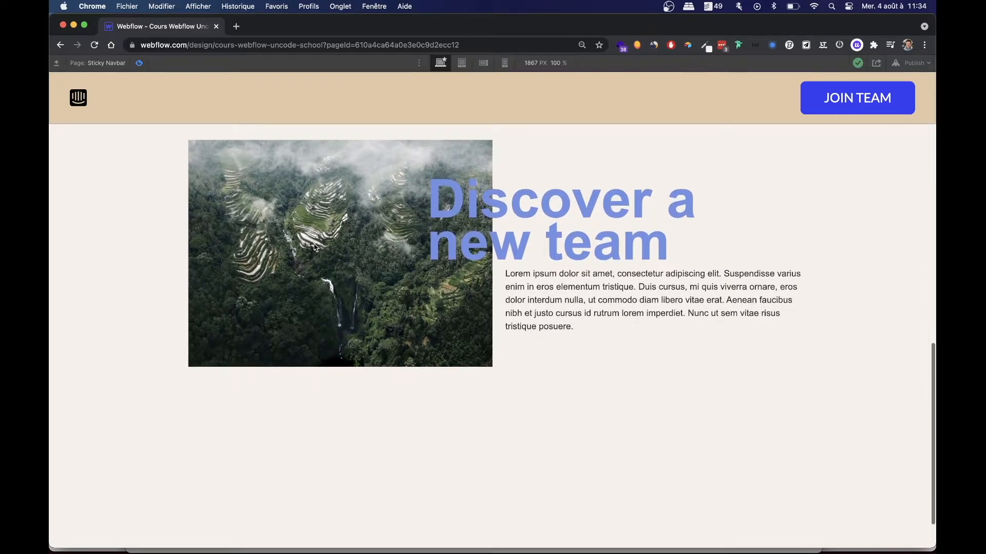
pyautogui.scroll(-1, 314, 248)
pyautogui.scroll(4, 314, 248)
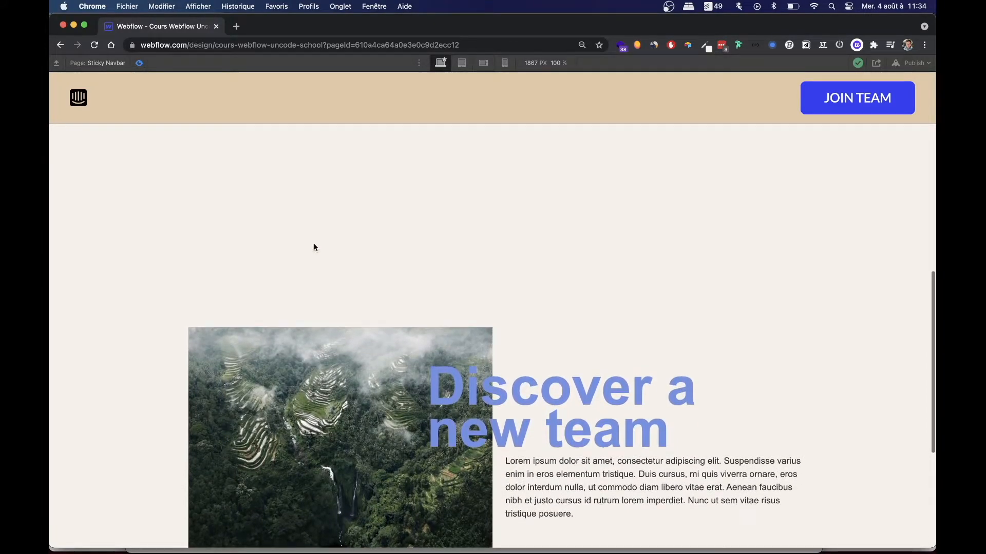
pyautogui.scroll(8, 315, 248)
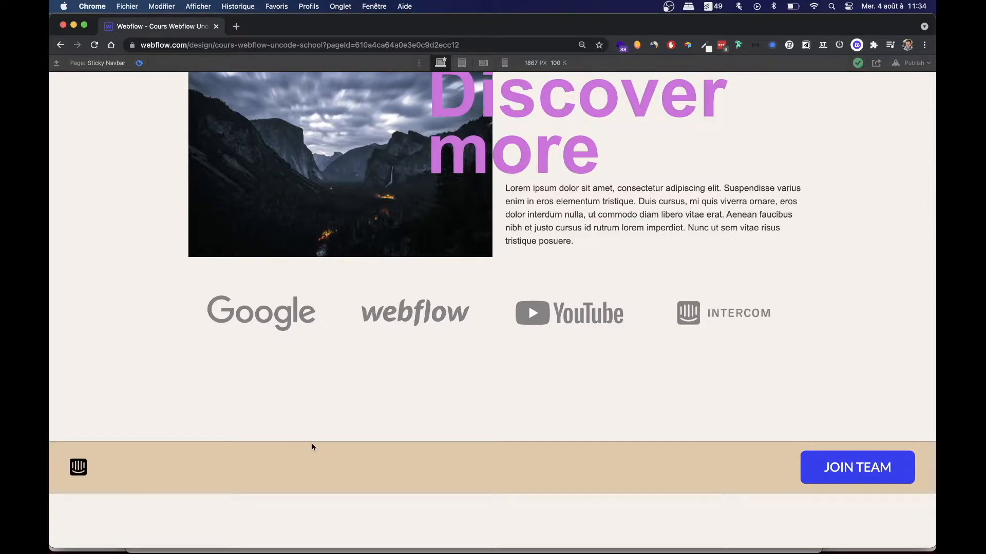
pyautogui.scroll(-4, 297, 481)
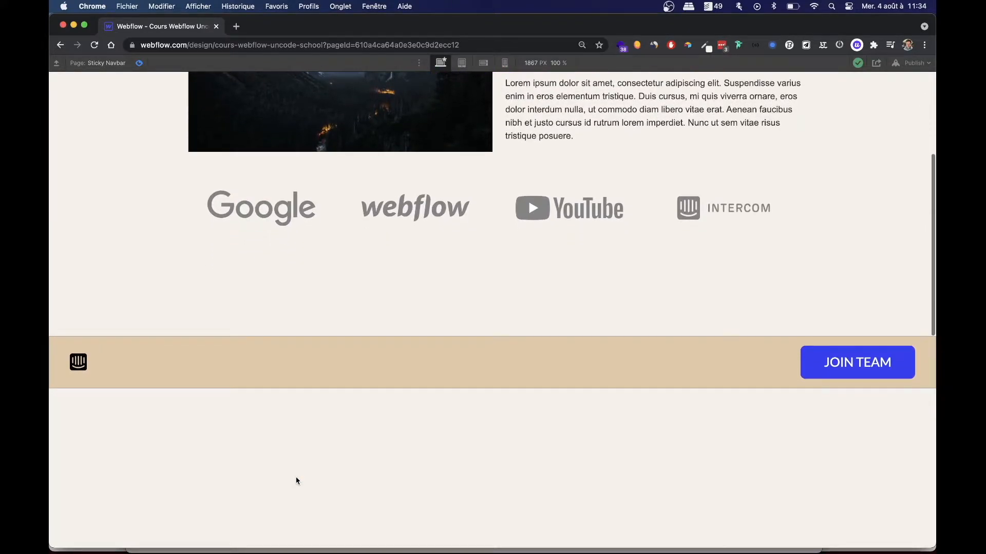
pyautogui.scroll(-6, 344, 368)
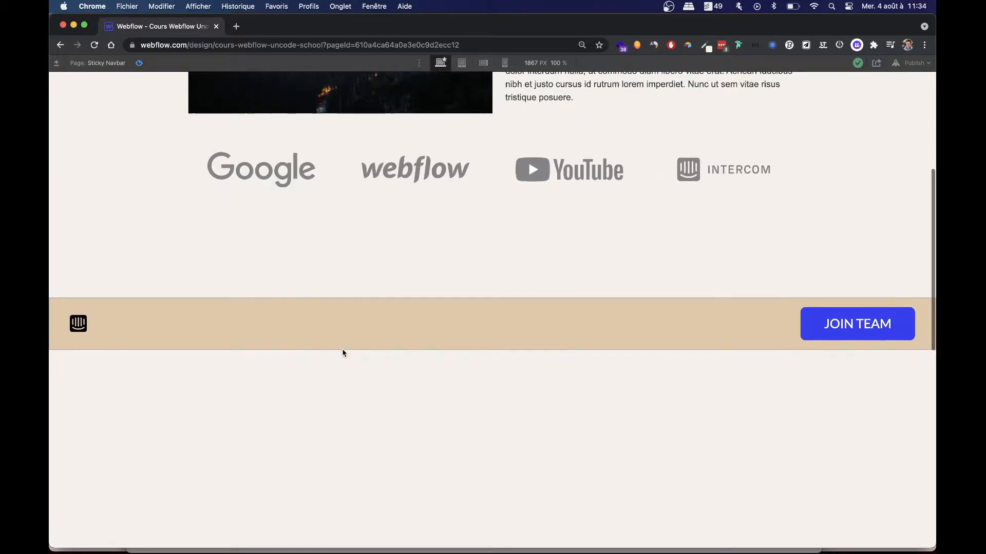
pyautogui.scroll(-4, 343, 353)
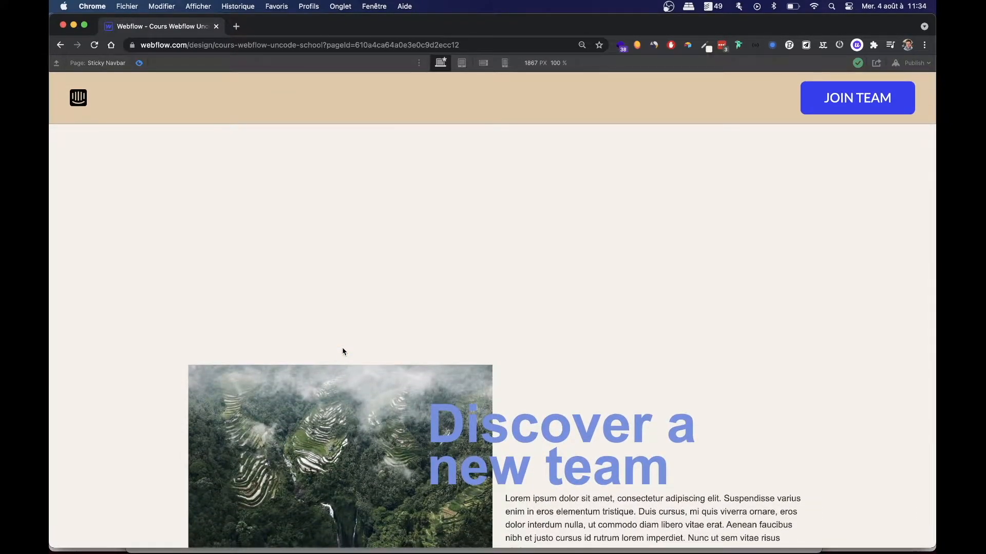
pyautogui.scroll(-4, 343, 353)
pyautogui.scroll(-2, 344, 352)
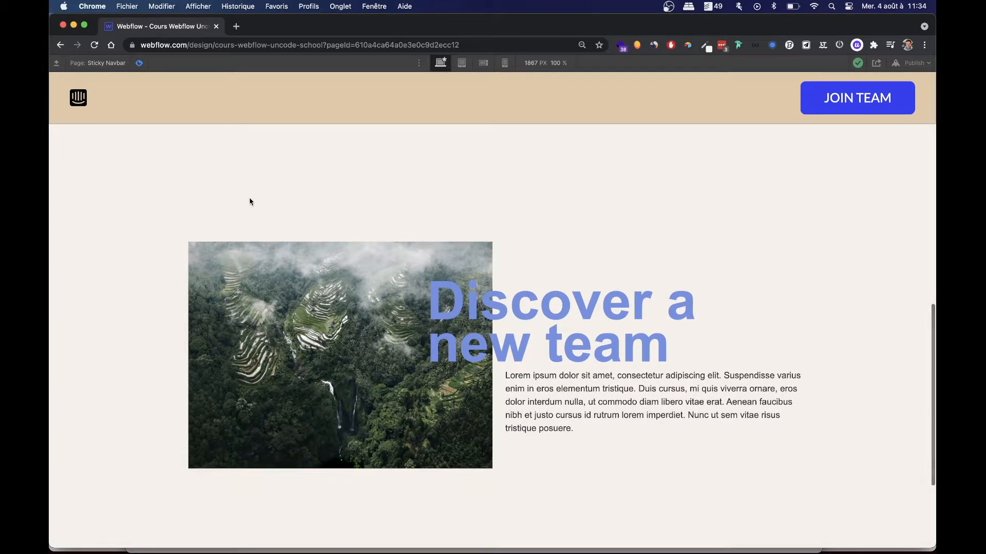
pyautogui.click(139, 63)
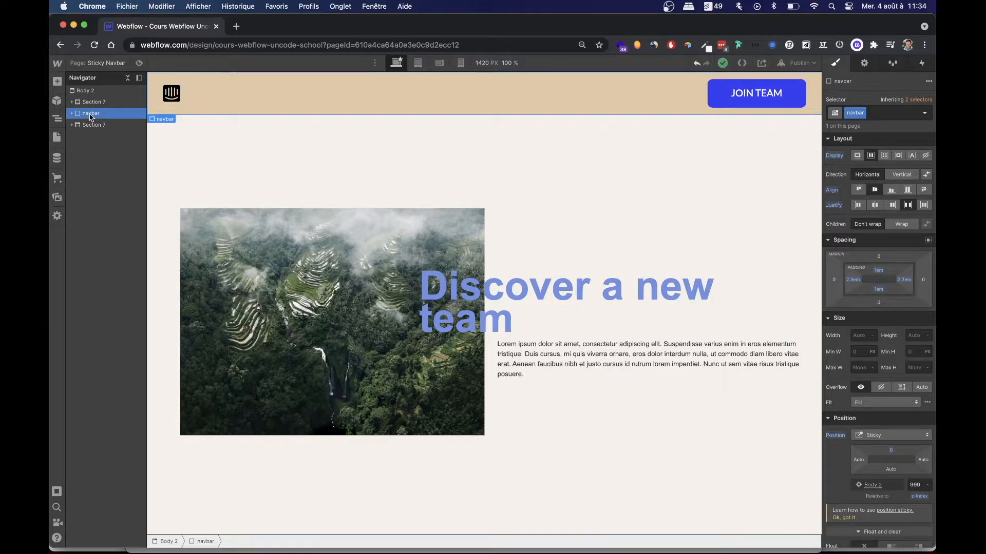
# Add a While page is scrolling page trigger with the Play scroll animation action and create a new scroll animation.
pyautogui.click(922, 63)
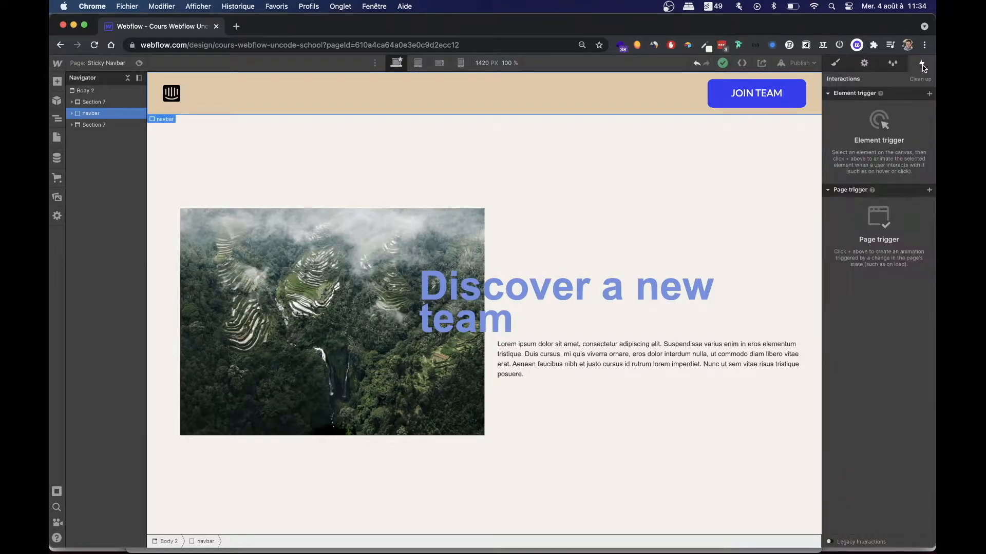
pyautogui.click(929, 190)
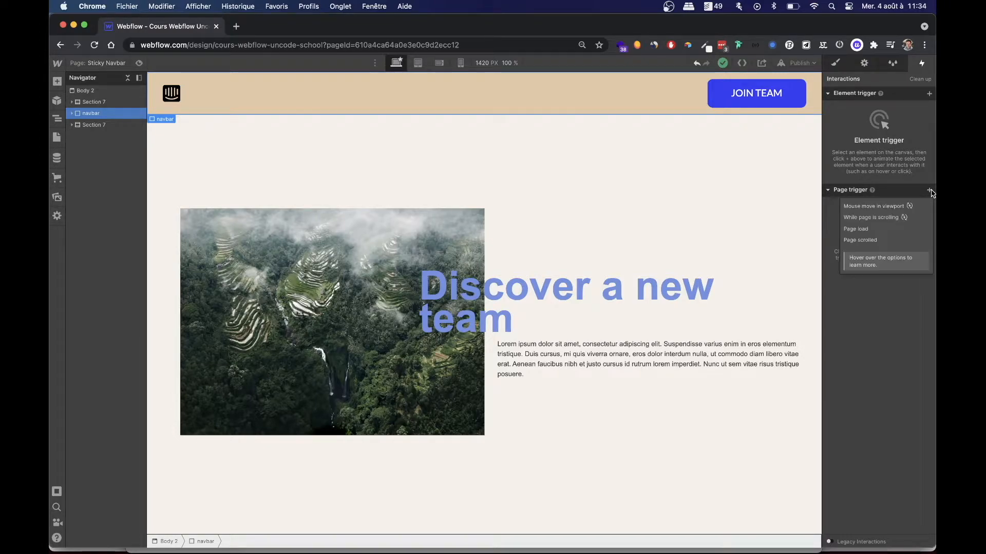
pyautogui.click(889, 220)
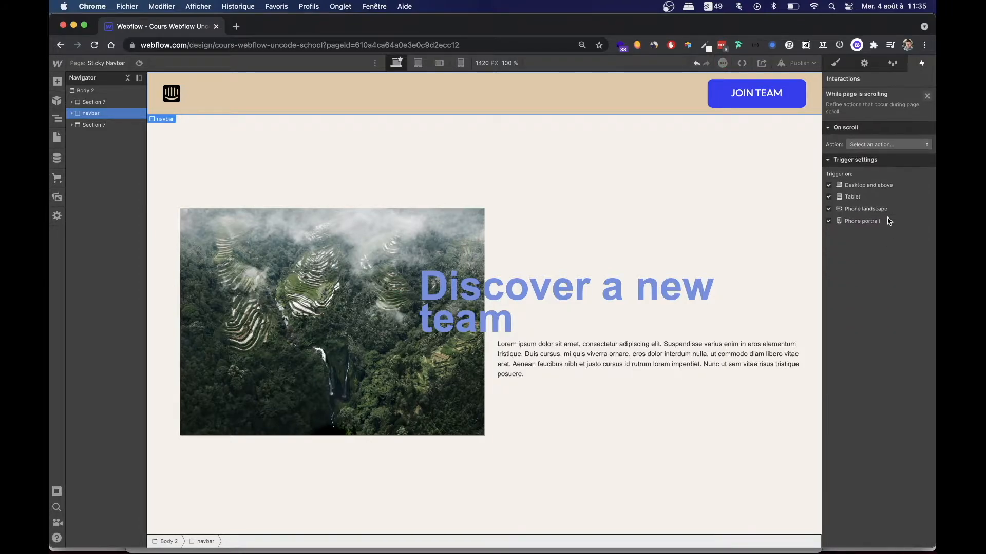
pyautogui.click(894, 146)
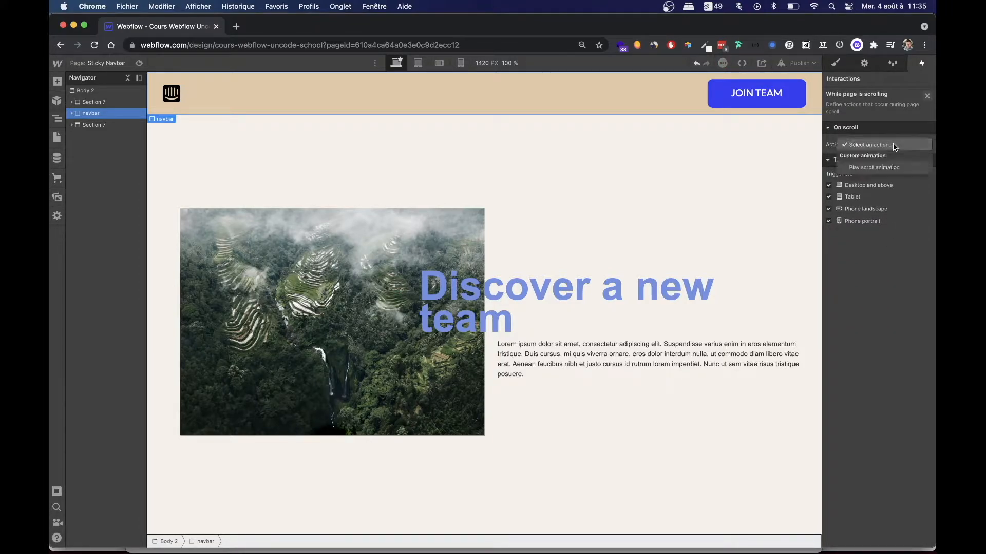
pyautogui.click(872, 169)
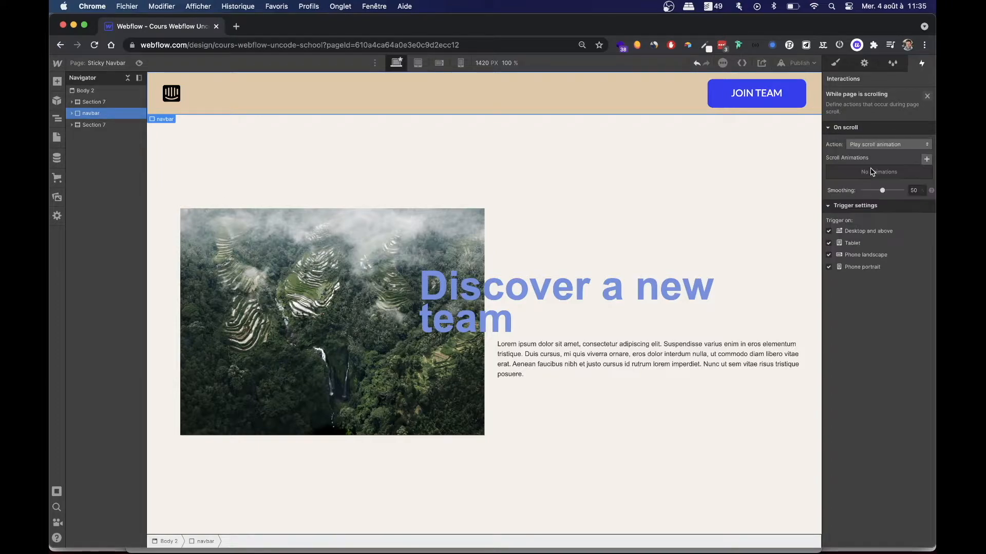
pyautogui.click(928, 160)
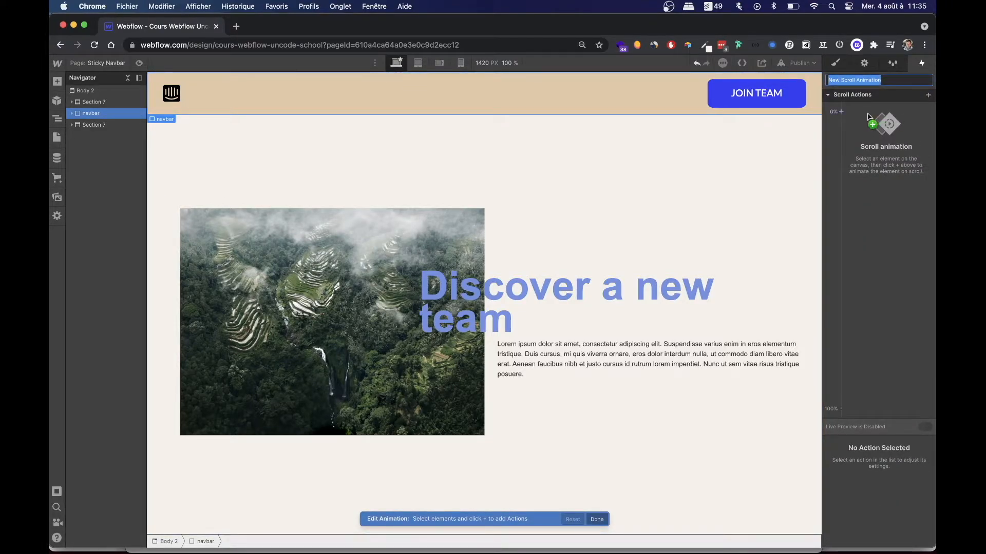
# Add an Opacity scroll action for the navbar and set its 0% keyframe to 0% opacity.
pyautogui.click(842, 114)
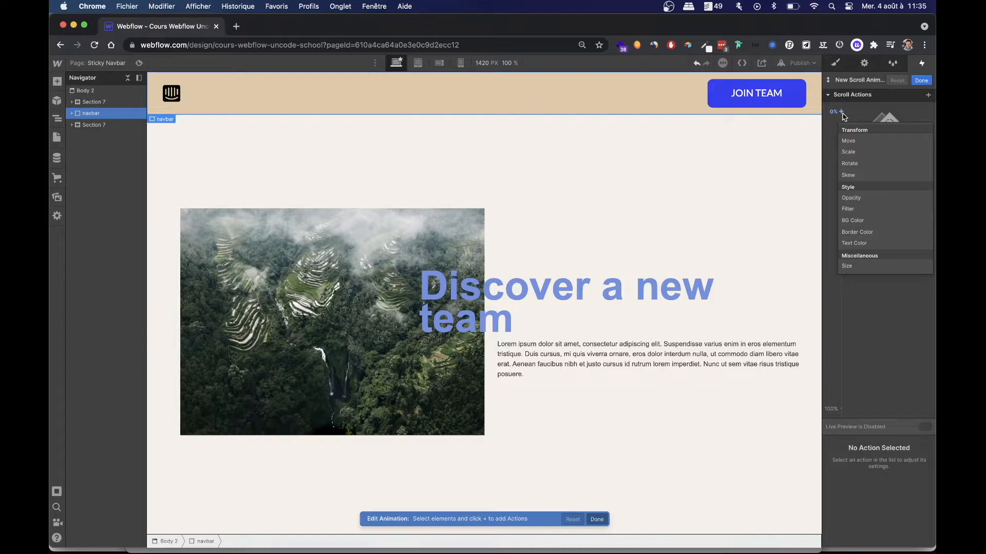
pyautogui.click(866, 199)
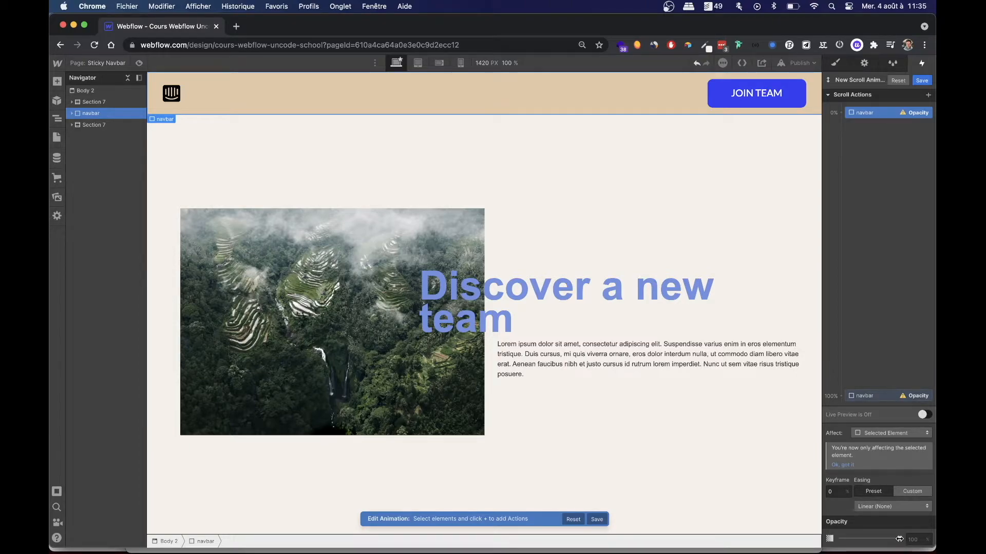
pyautogui.moveTo(900, 539); pyautogui.dragTo(812, 540)
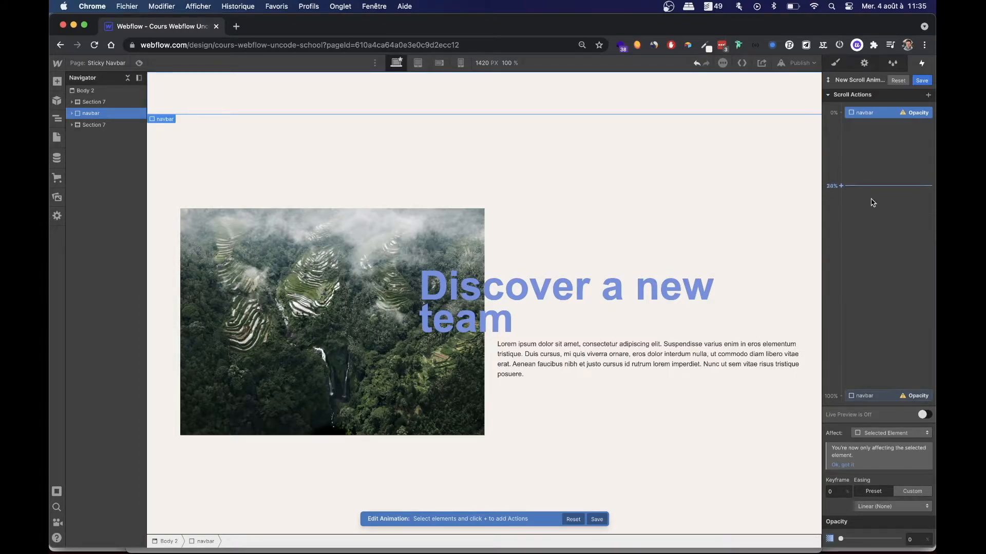
# Inspect the navbar's 100% opacity keyframe and check the scroll fade on the canvas with live preview on.
pyautogui.click(878, 396)
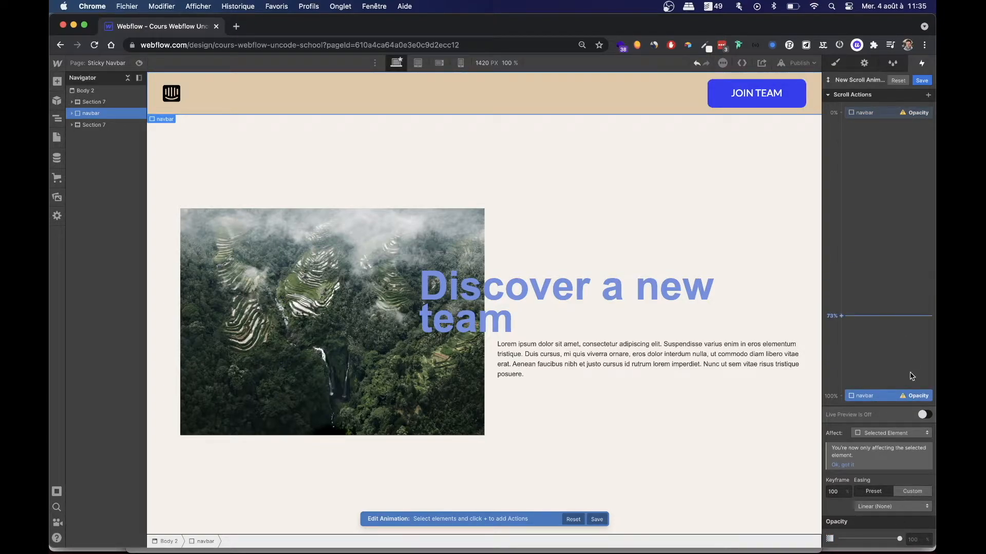
pyautogui.click(925, 415)
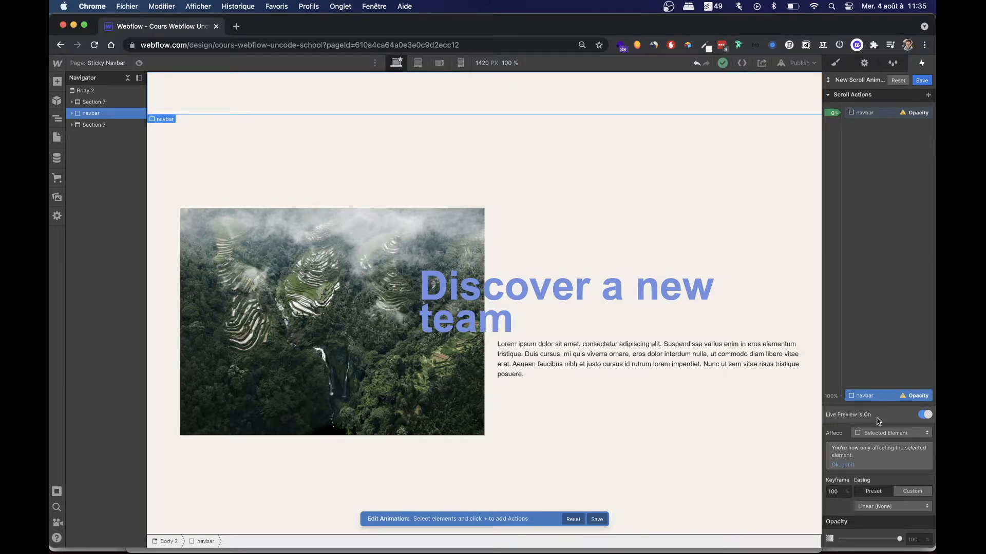
pyautogui.scroll(8, 699, 293)
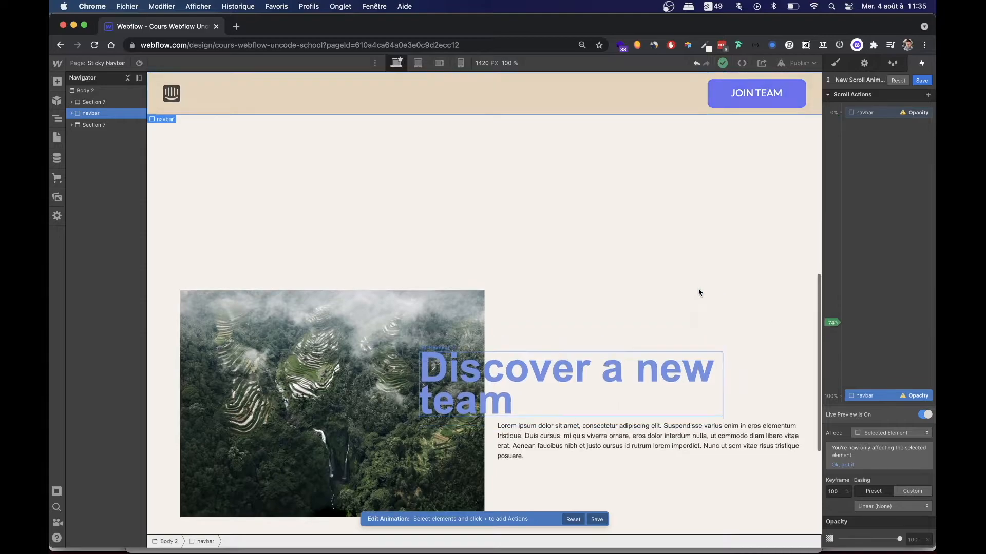
# Examine how the navbar's opacity follows the scroll percentage between the two sections in live preview.
pyautogui.scroll(-6, 699, 293)
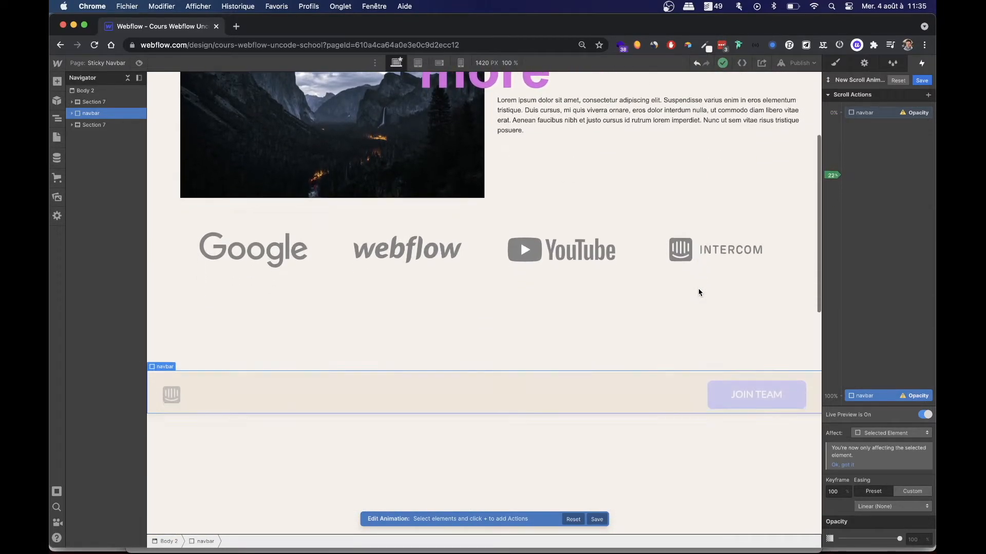
pyautogui.scroll(-5, 699, 293)
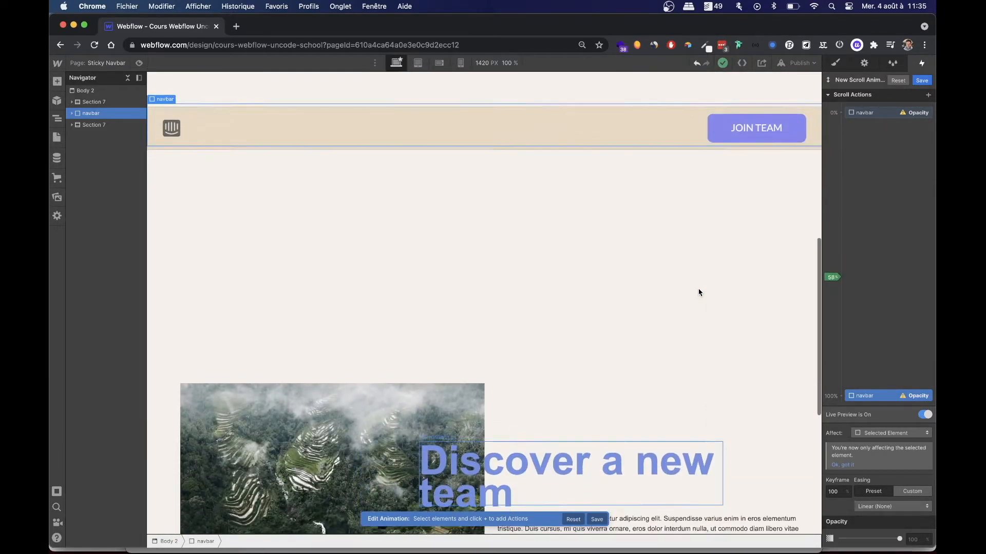
pyautogui.scroll(-3, 699, 292)
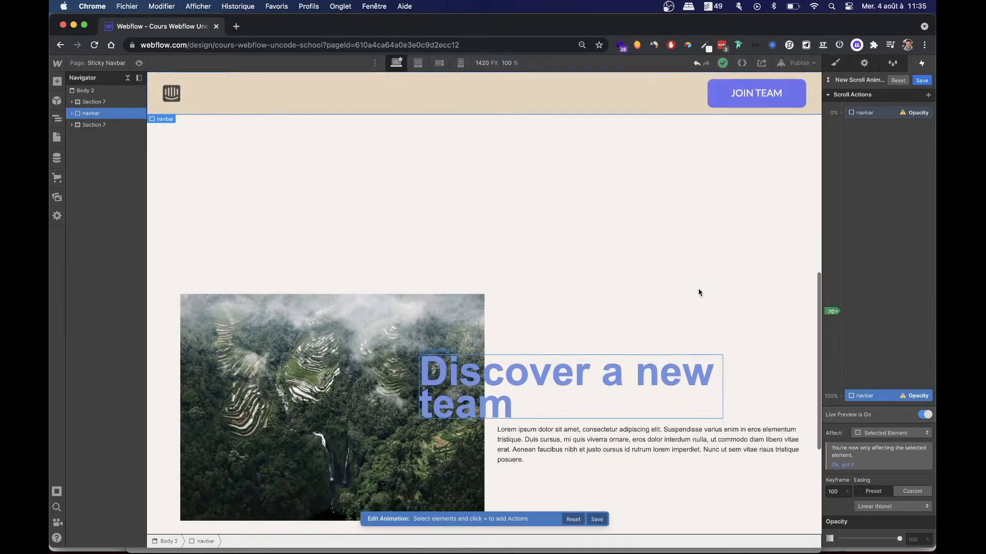
pyautogui.scroll(-4, 700, 293)
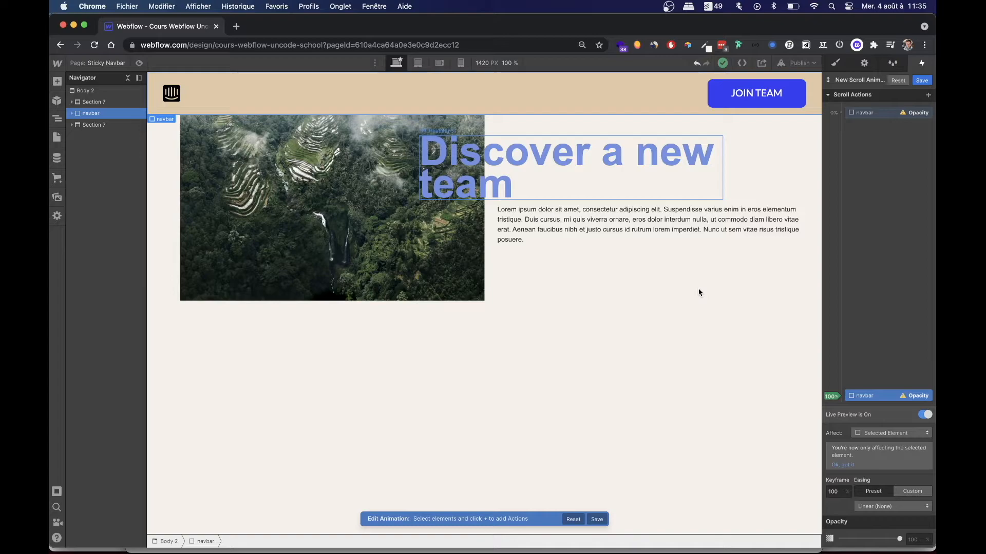
pyautogui.scroll(10, 699, 292)
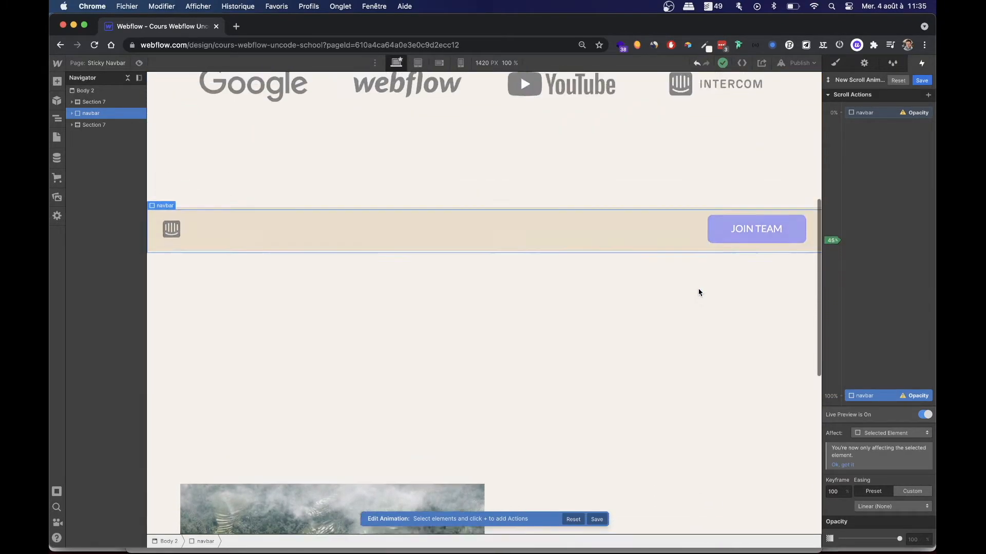
pyautogui.scroll(3, 699, 293)
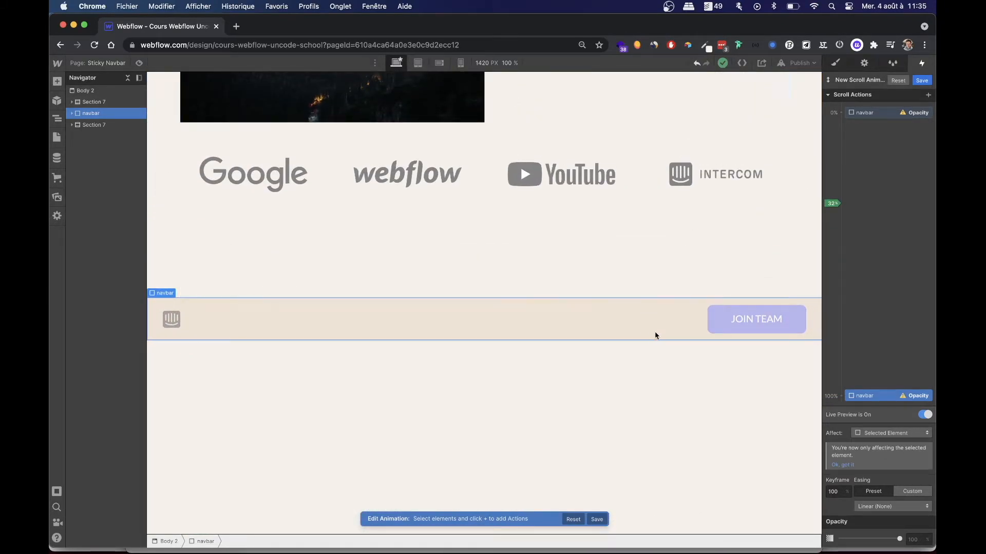
# Move the navbar's opacity keyframes along the scroll timeline, the 0% opacity one to 70% and the 100% opacity one to 90%.
pyautogui.moveTo(869, 117); pyautogui.dragTo(869, 283)
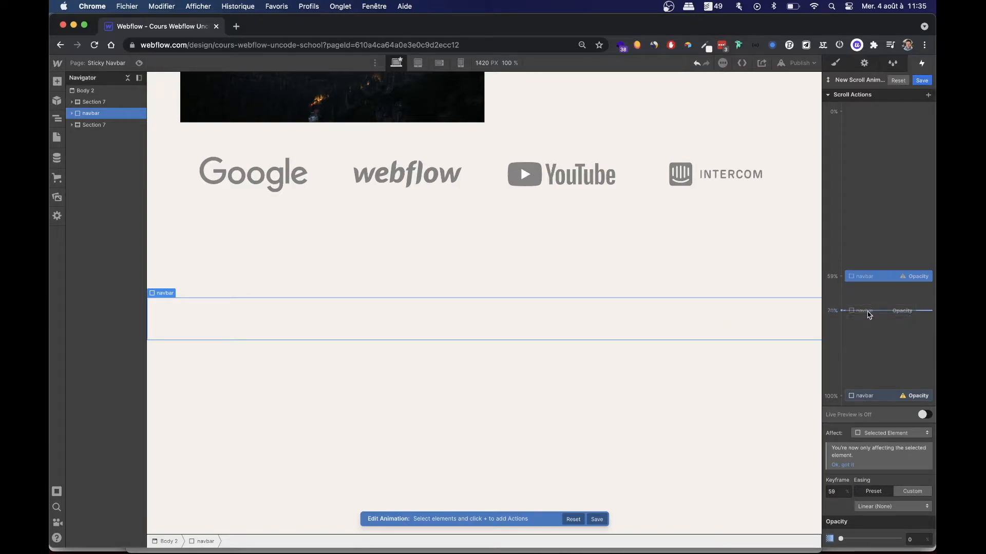
pyautogui.click(869, 315)
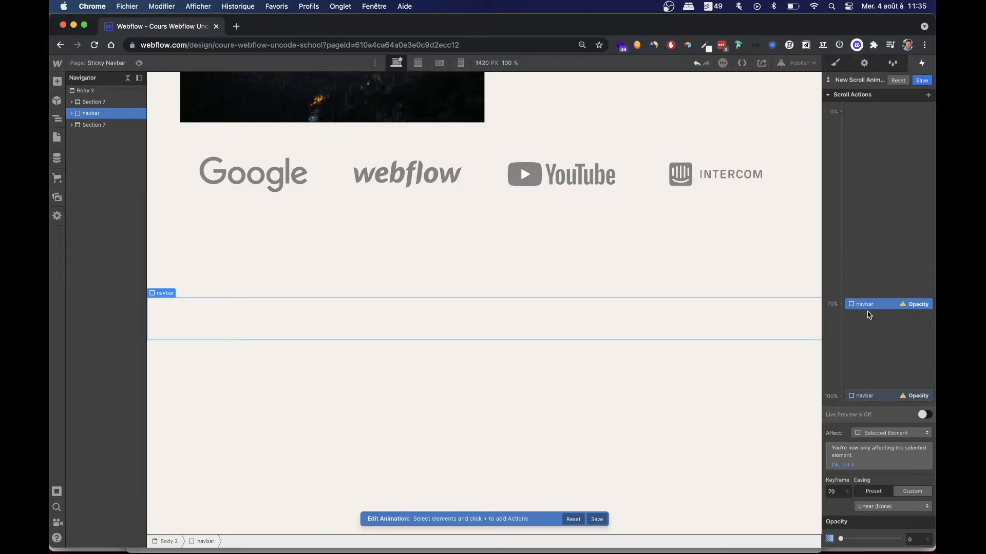
pyautogui.click(873, 397)
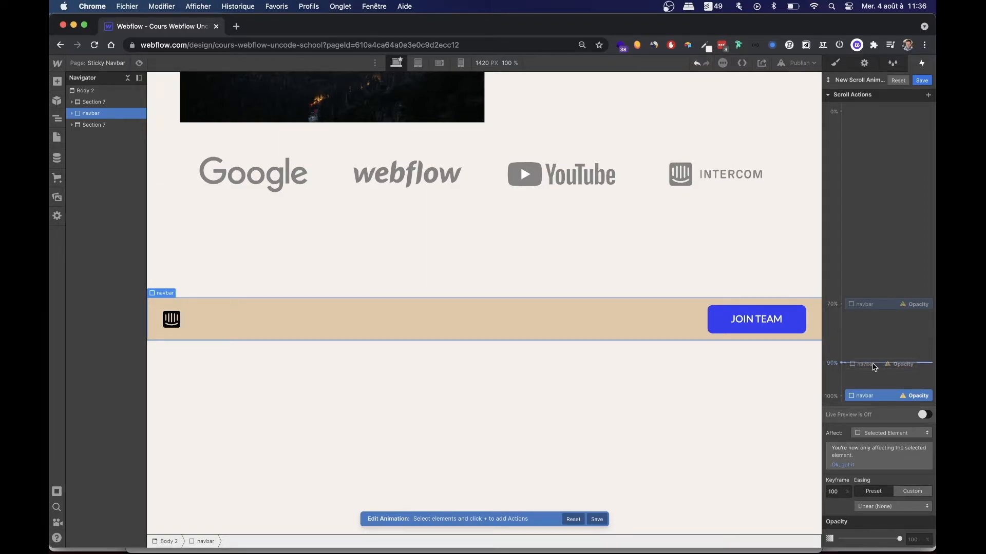
pyautogui.click(875, 367)
pyautogui.moveTo(877, 359); pyautogui.dragTo(876, 351)
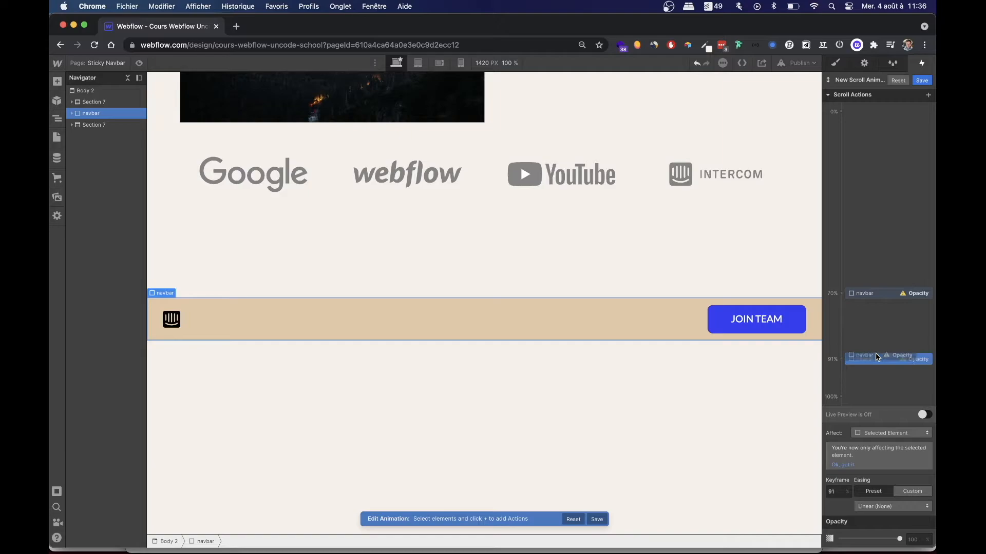
# Turn on live preview and check the retimed navbar fade through both sections of the page.
pyautogui.click(924, 414)
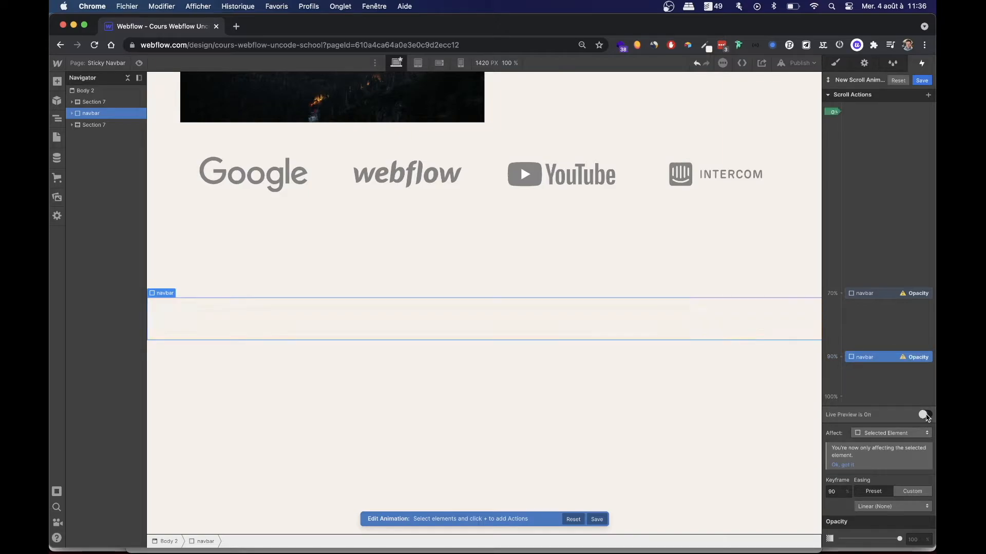
pyautogui.scroll(5, 699, 270)
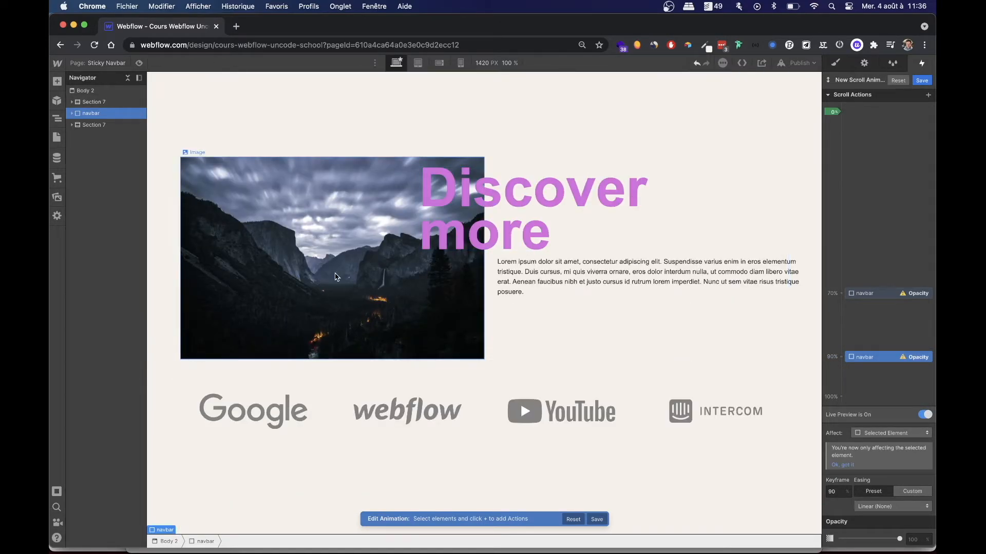
pyautogui.scroll(-10, 333, 257)
pyautogui.scroll(-5, 334, 257)
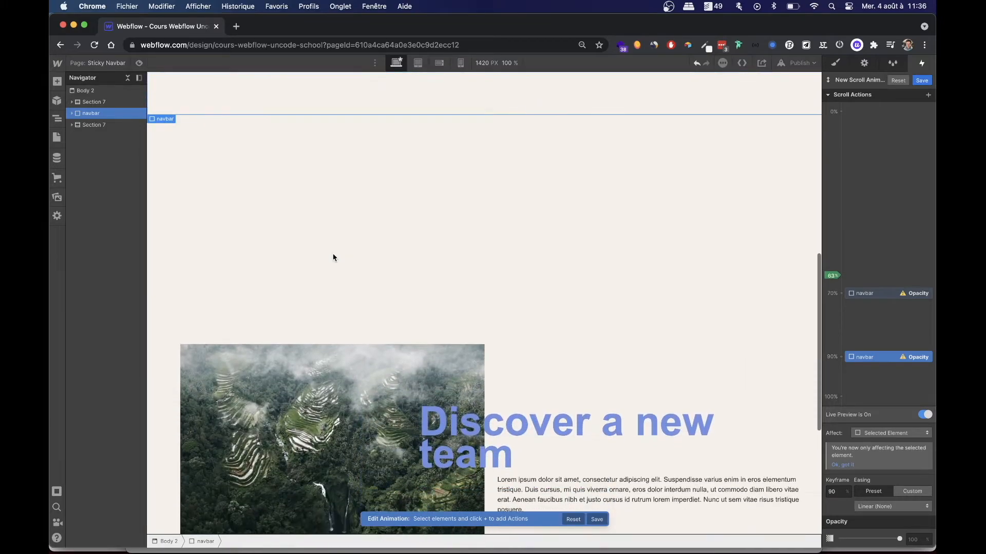
pyautogui.scroll(-4, 334, 258)
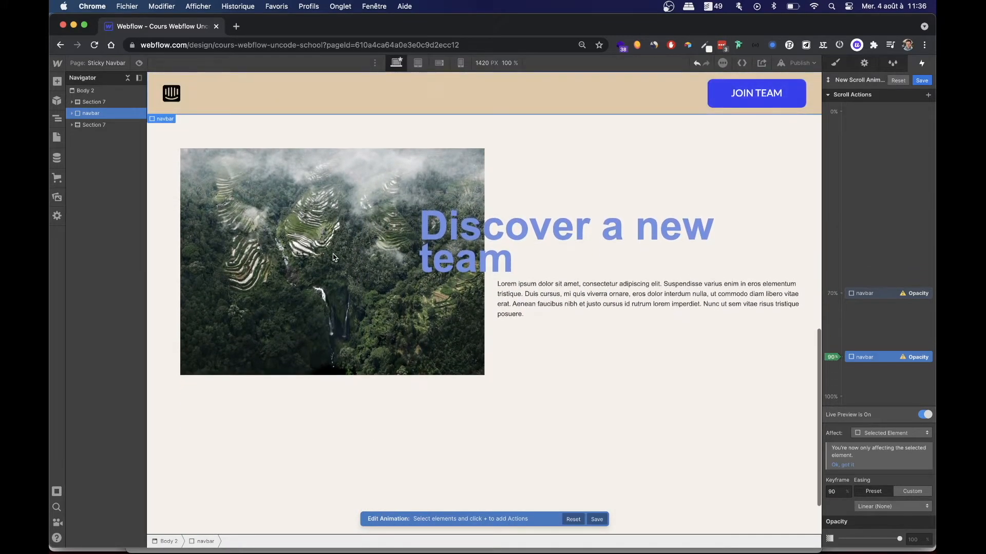
pyautogui.scroll(12, 334, 257)
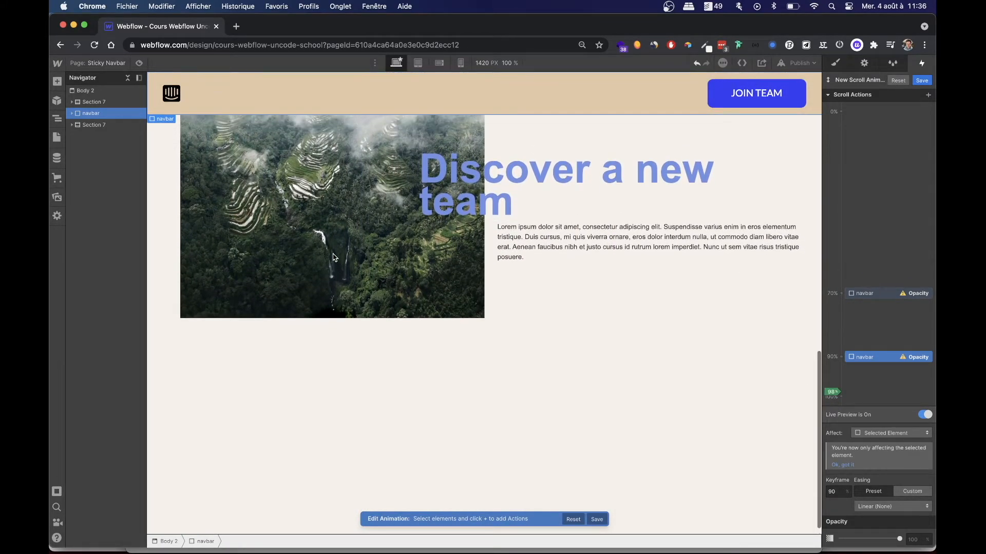
pyautogui.scroll(7, 333, 257)
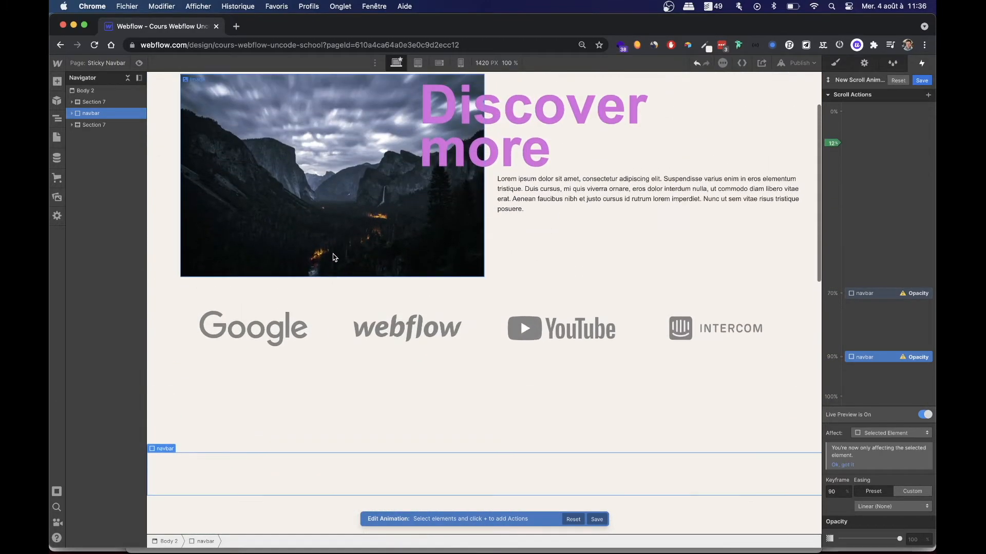
# Save the scroll animation and rename it "animation scroll navbar".
pyautogui.click(922, 81)
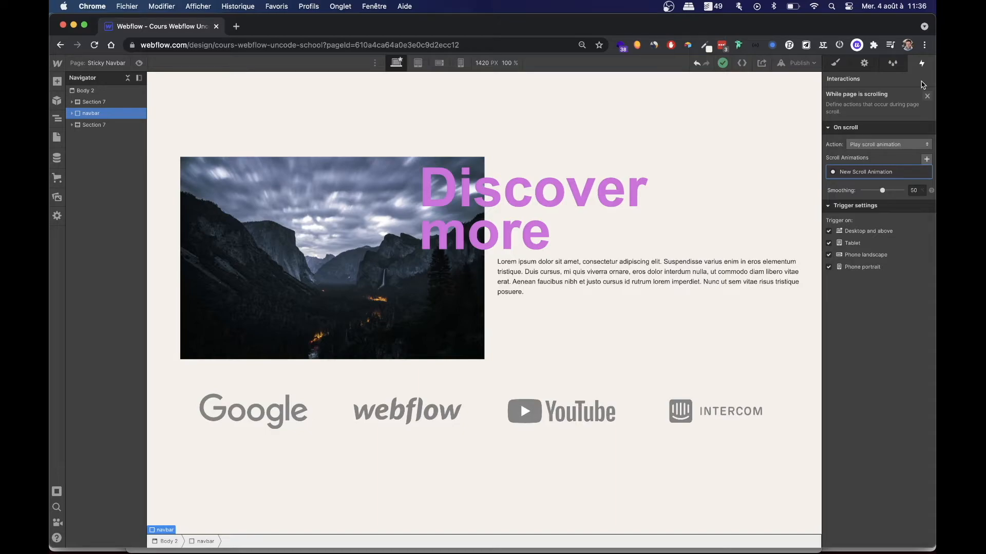
pyautogui.click(925, 172)
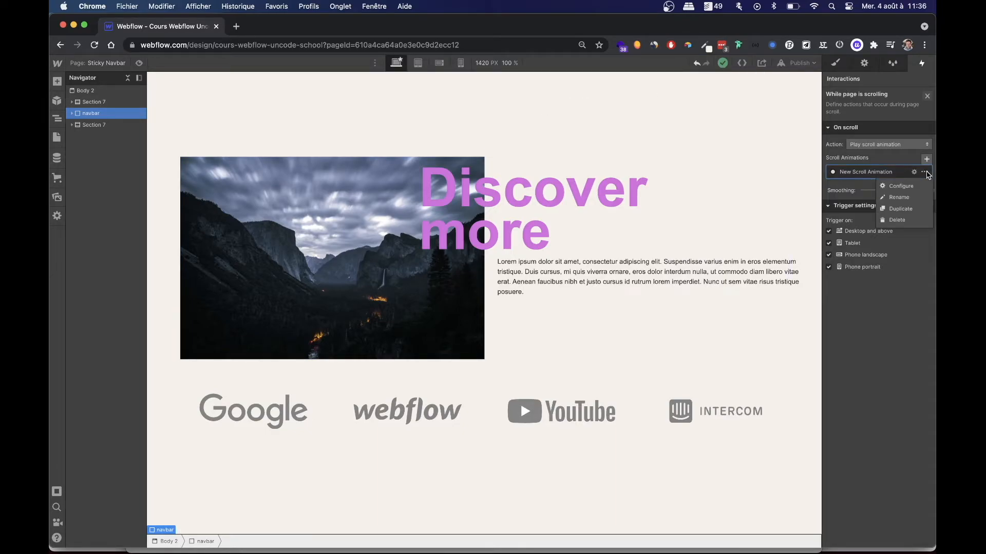
pyautogui.click(898, 197)
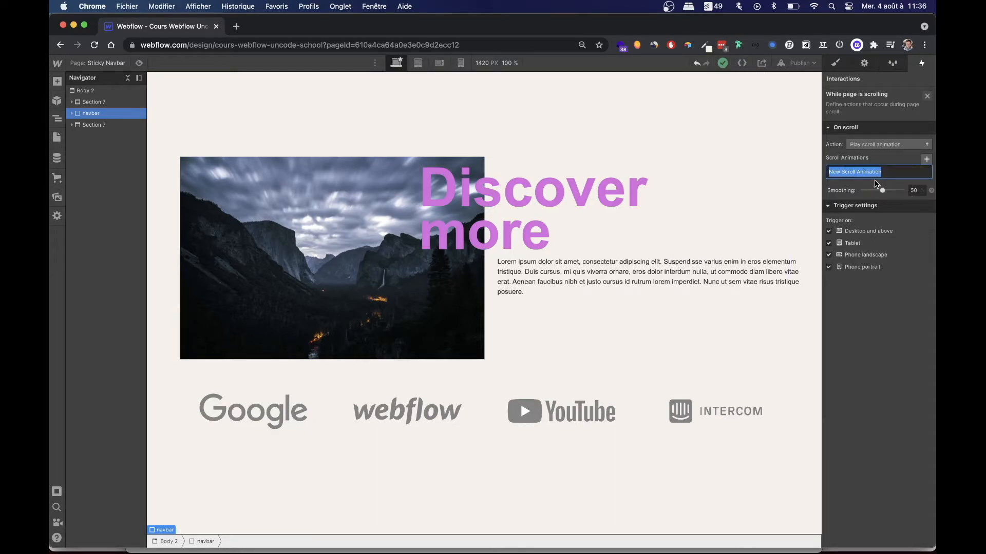
pyautogui.write('animation scroll navbar')
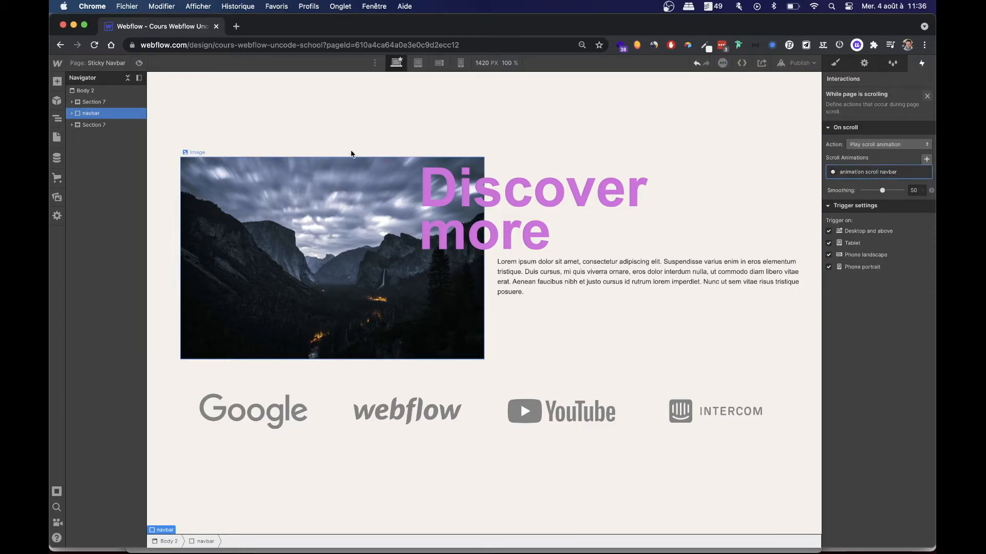
# Open the page in preview mode and check the navbar's fade-in and sticky position down to the "Discover a new team" section.
pyautogui.click(139, 63)
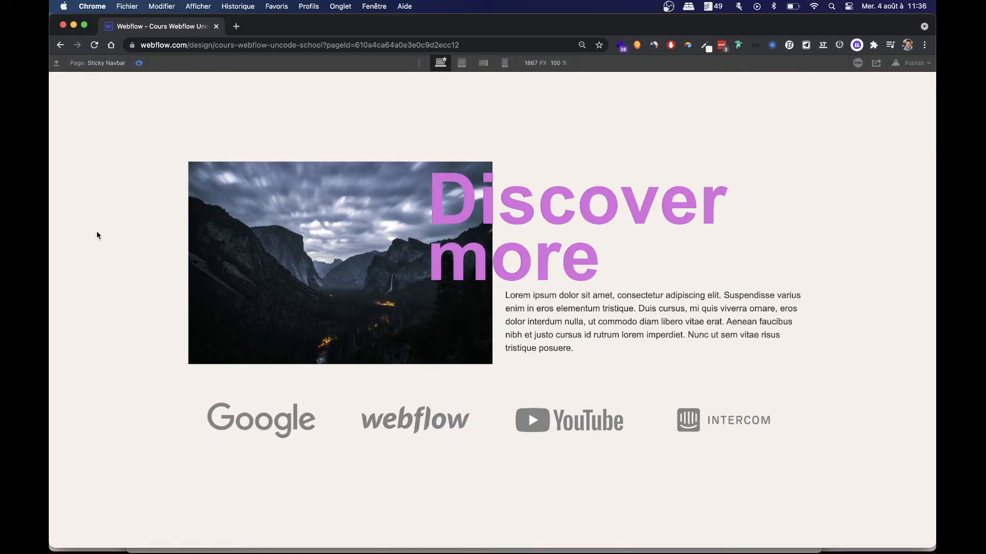
pyautogui.scroll(-6, 97, 232)
pyautogui.scroll(-5, 97, 232)
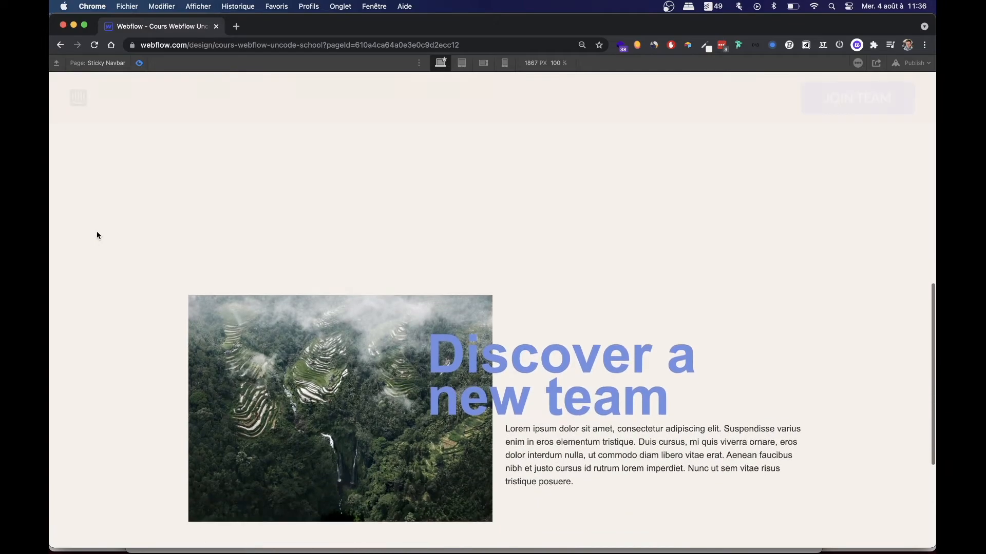
pyautogui.scroll(-3, 97, 236)
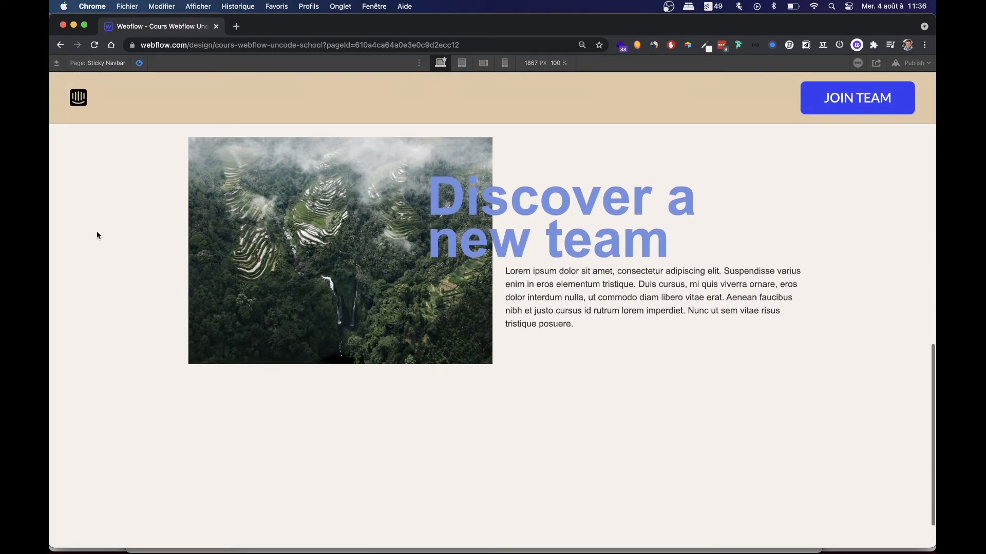
pyautogui.scroll(-1, 97, 232)
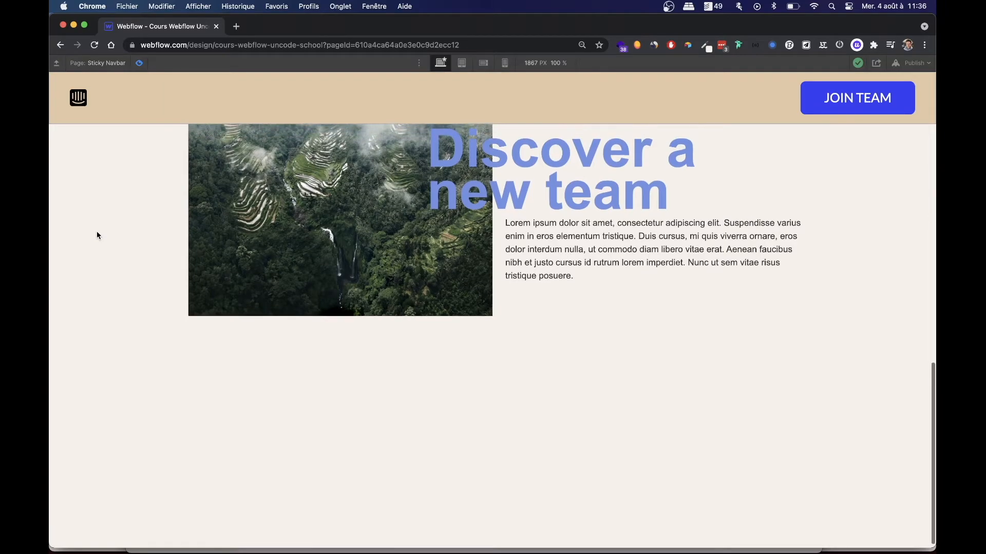
pyautogui.scroll(2, 98, 236)
pyautogui.scroll(-2, 98, 236)
pyautogui.scroll(-1, 98, 235)
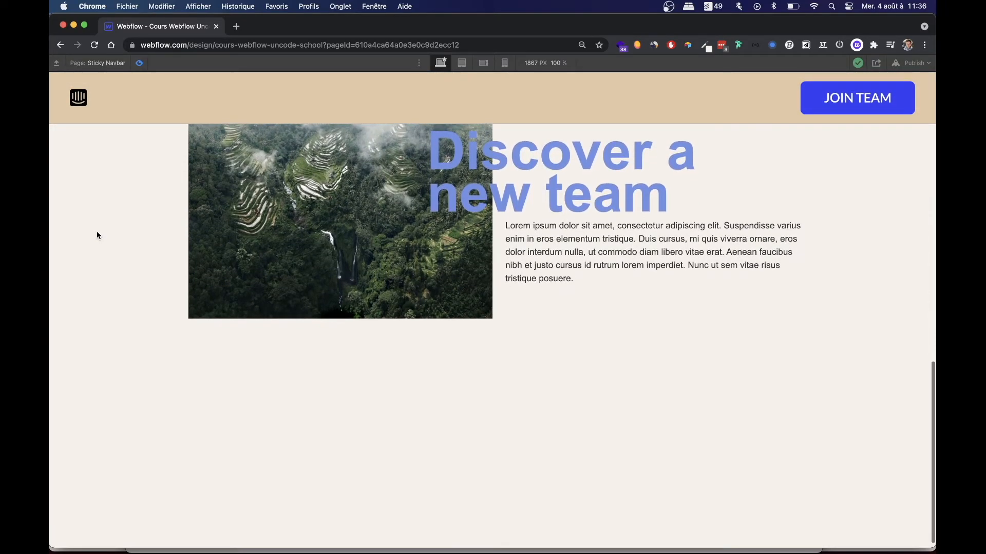
pyautogui.scroll(-1, 97, 235)
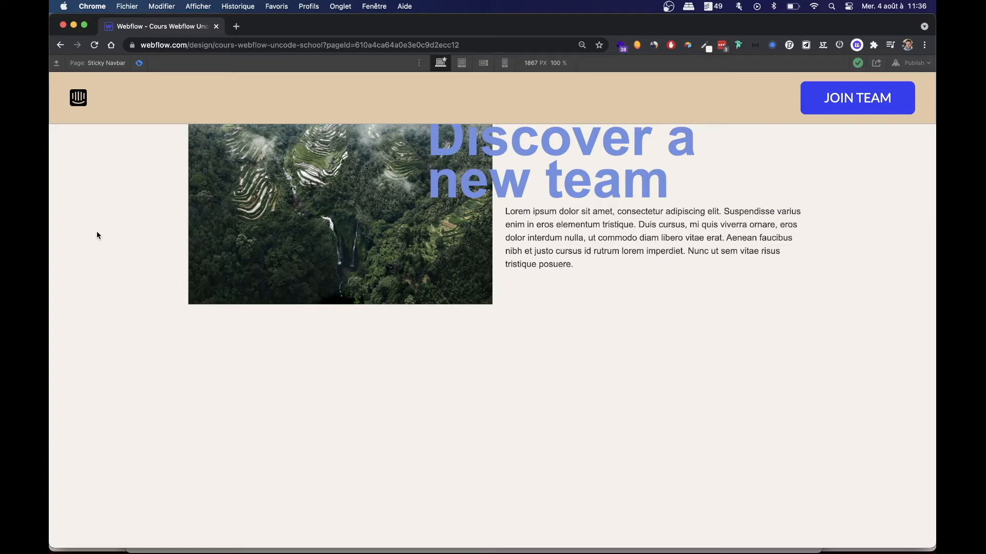